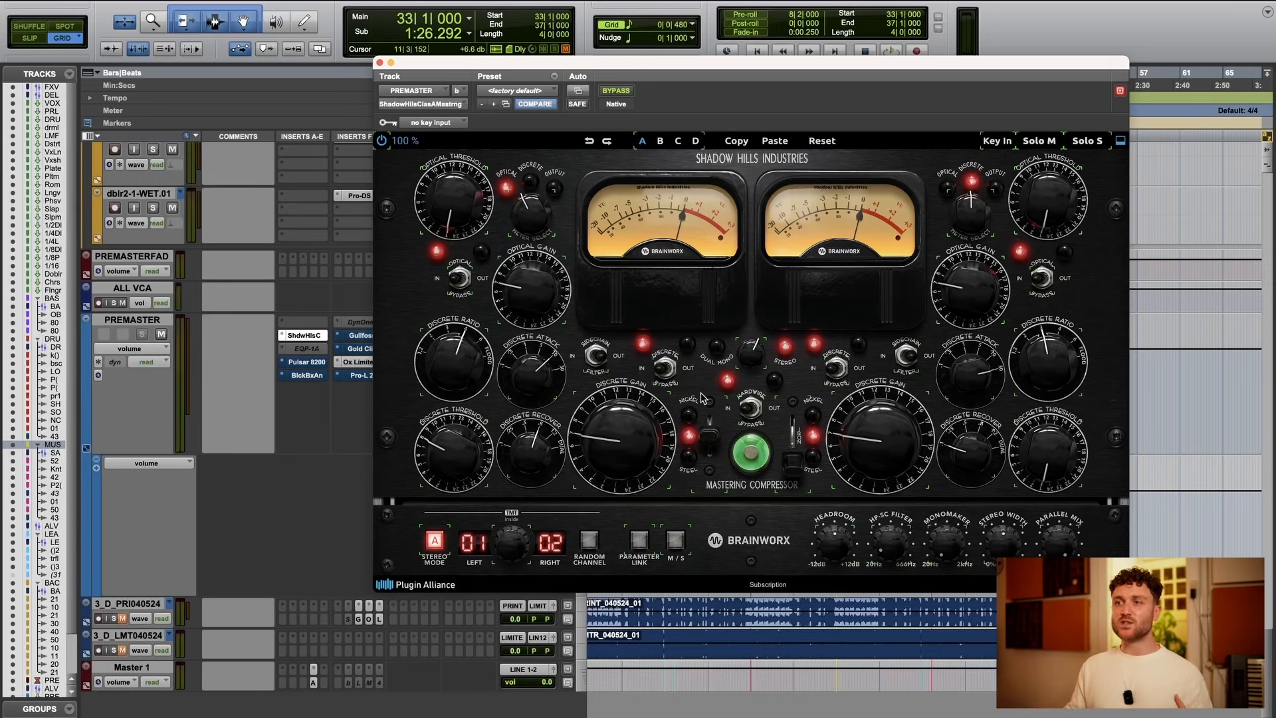
left_click(691, 462)
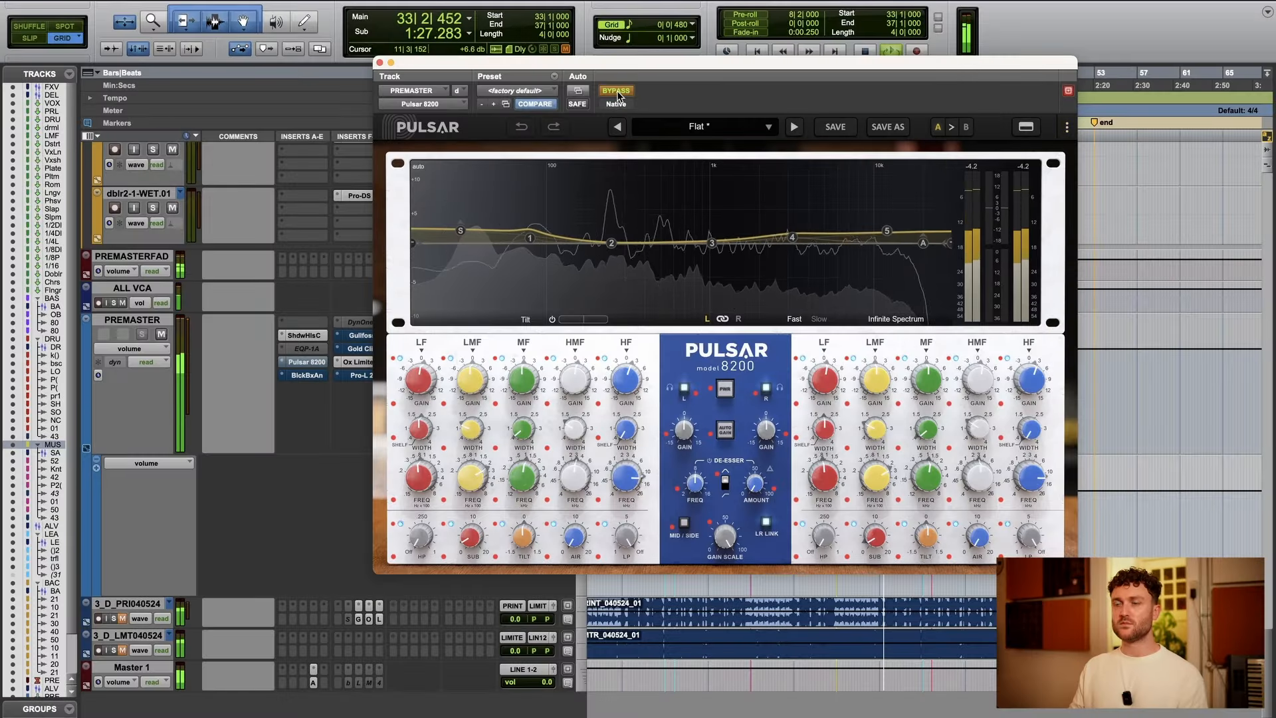
- Compare the Pulsar 8200 EQ on the PREMASTER track bypassed and active during playback, leave it active and stop playback
left_click(618, 93)
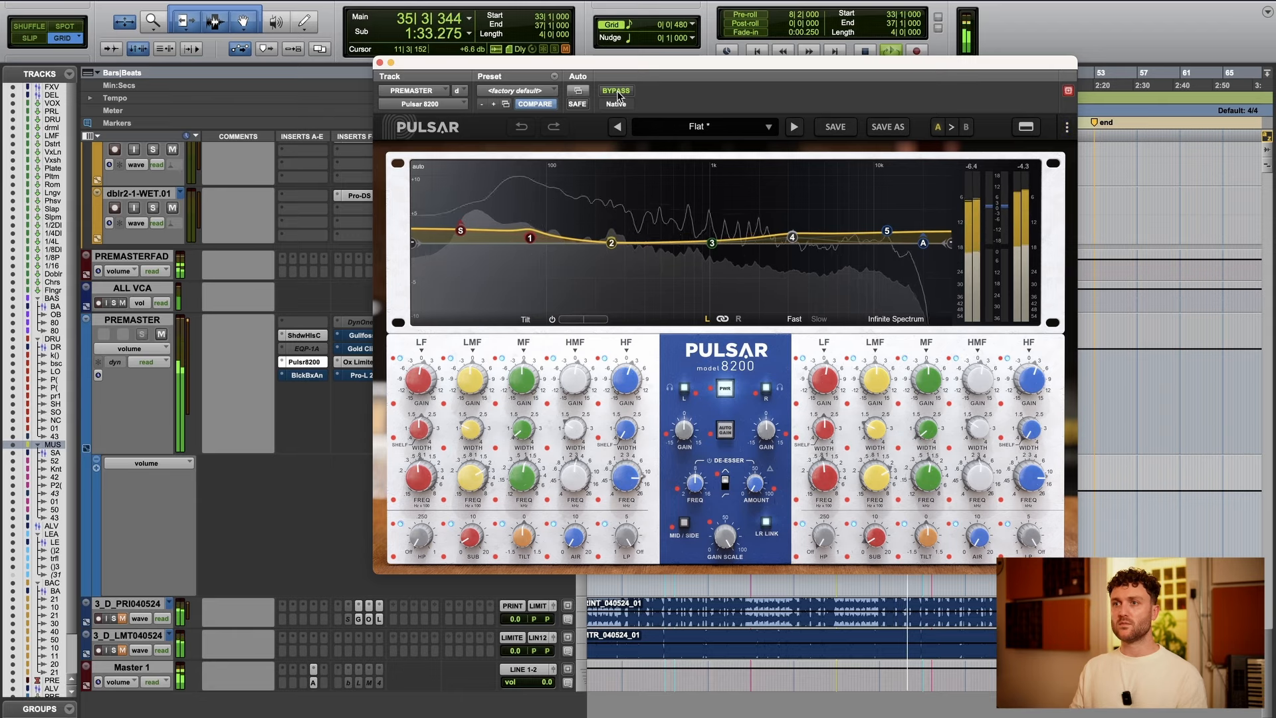
left_click(617, 93)
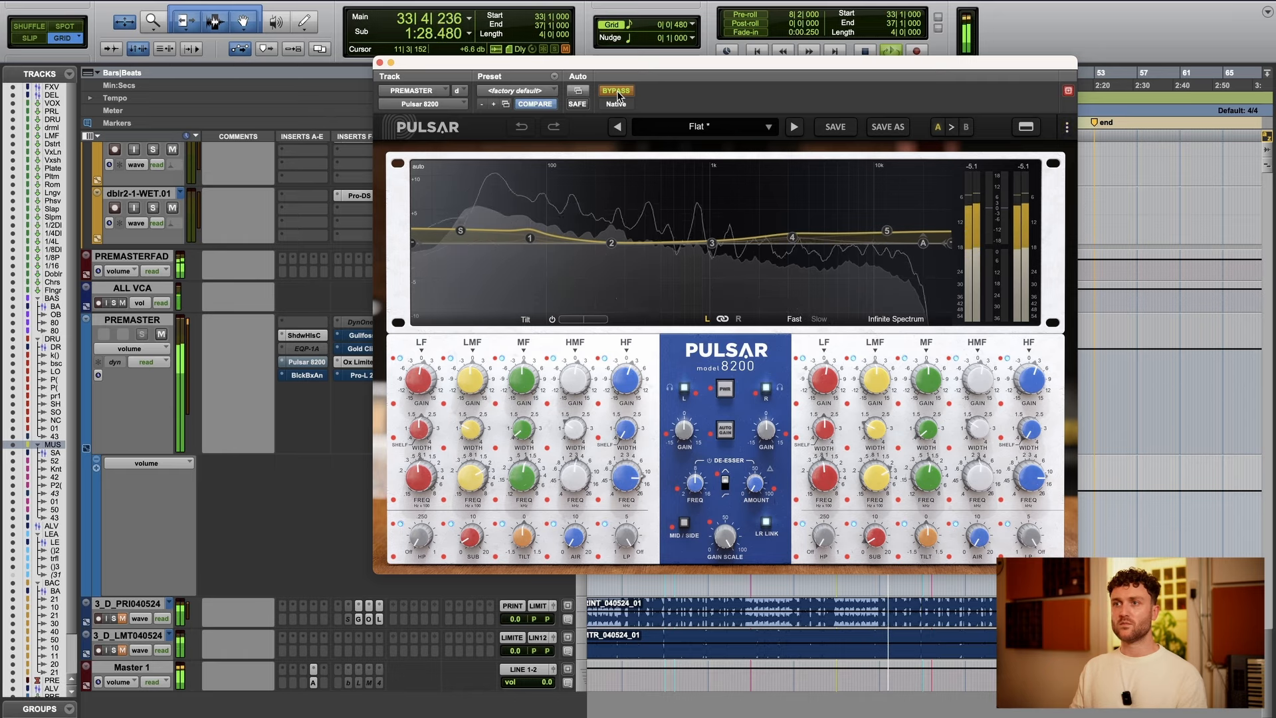
left_click(617, 92)
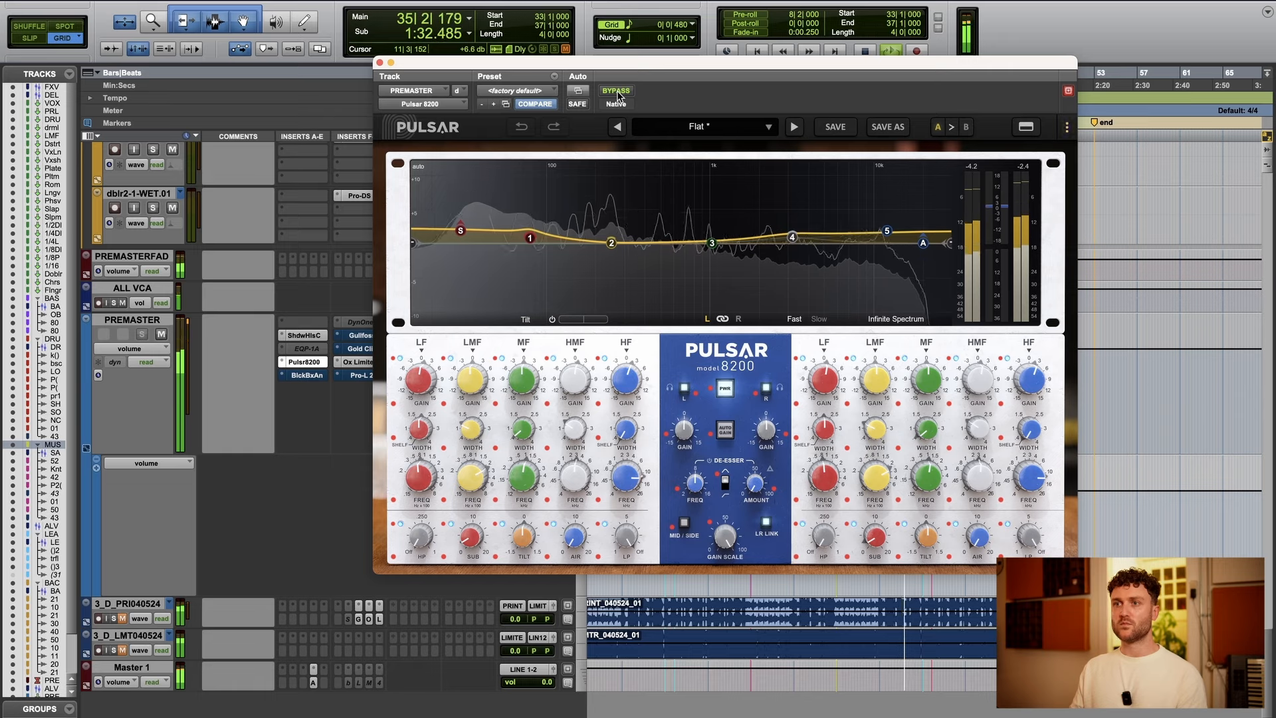
left_click(618, 93)
left_click(617, 93)
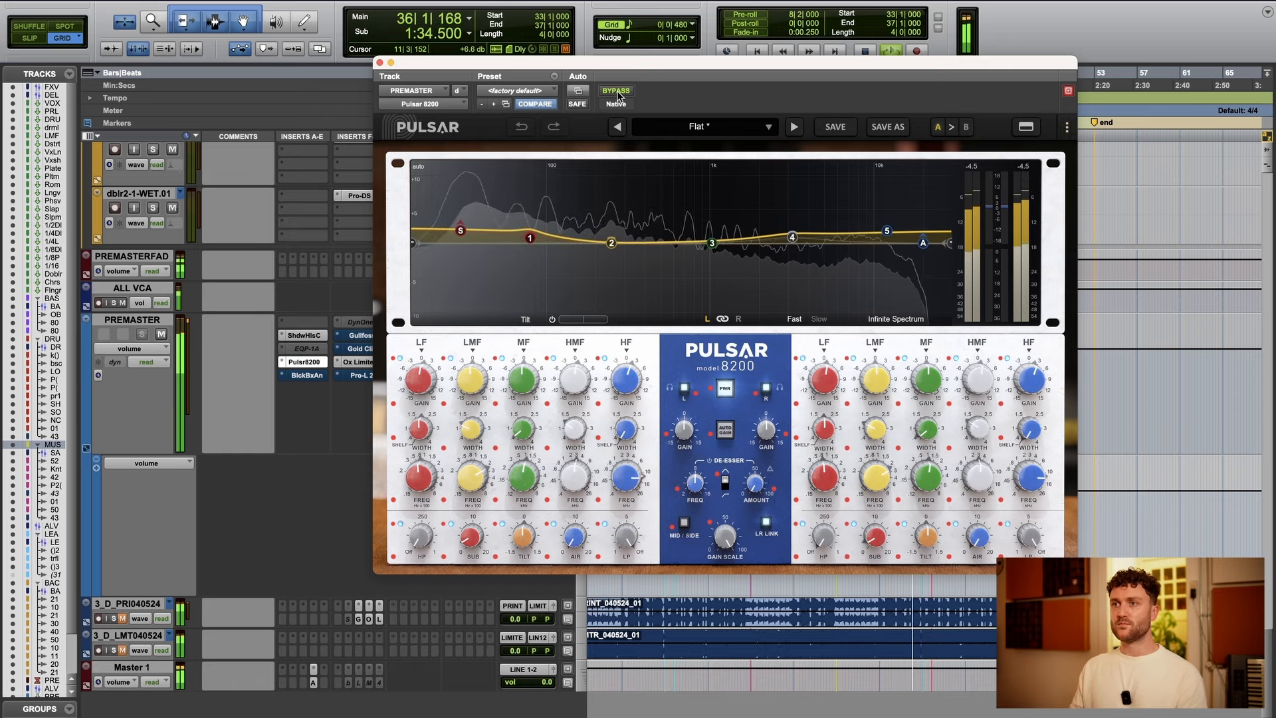
key("space")
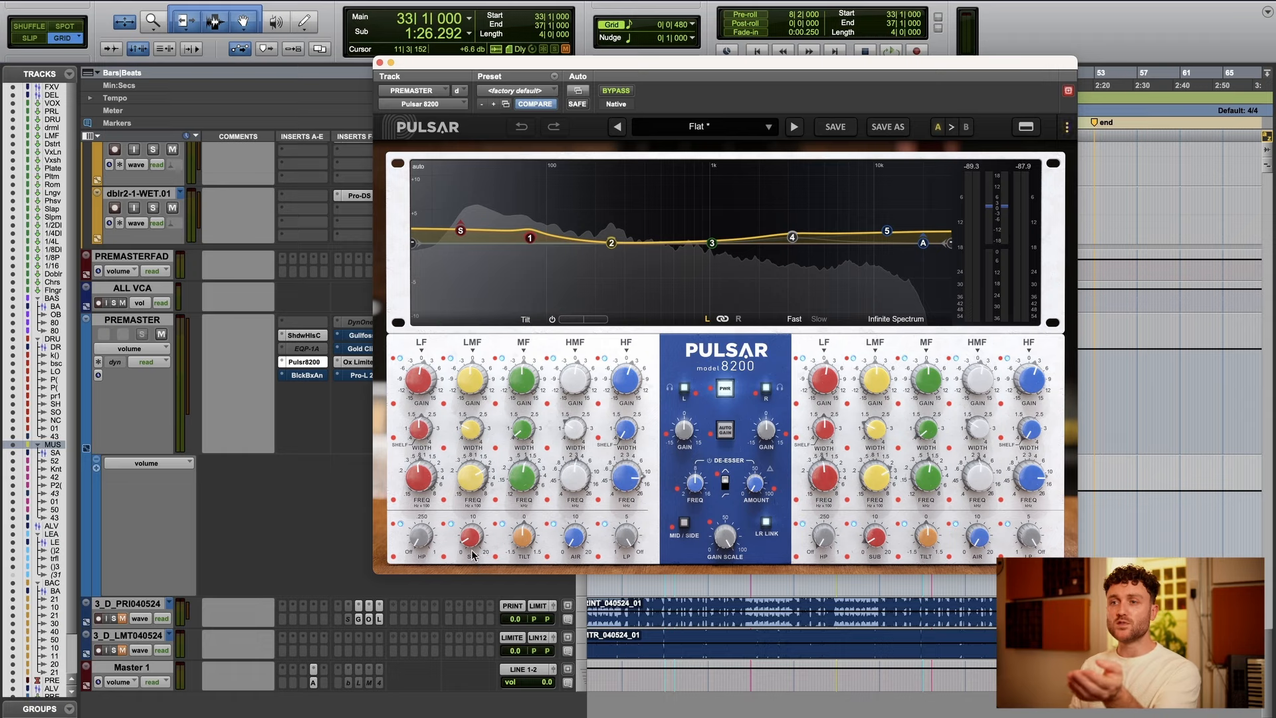
- Audition the loop with the Pulsar 8200's HMF band switched off and back on
mouse_move(472, 548)
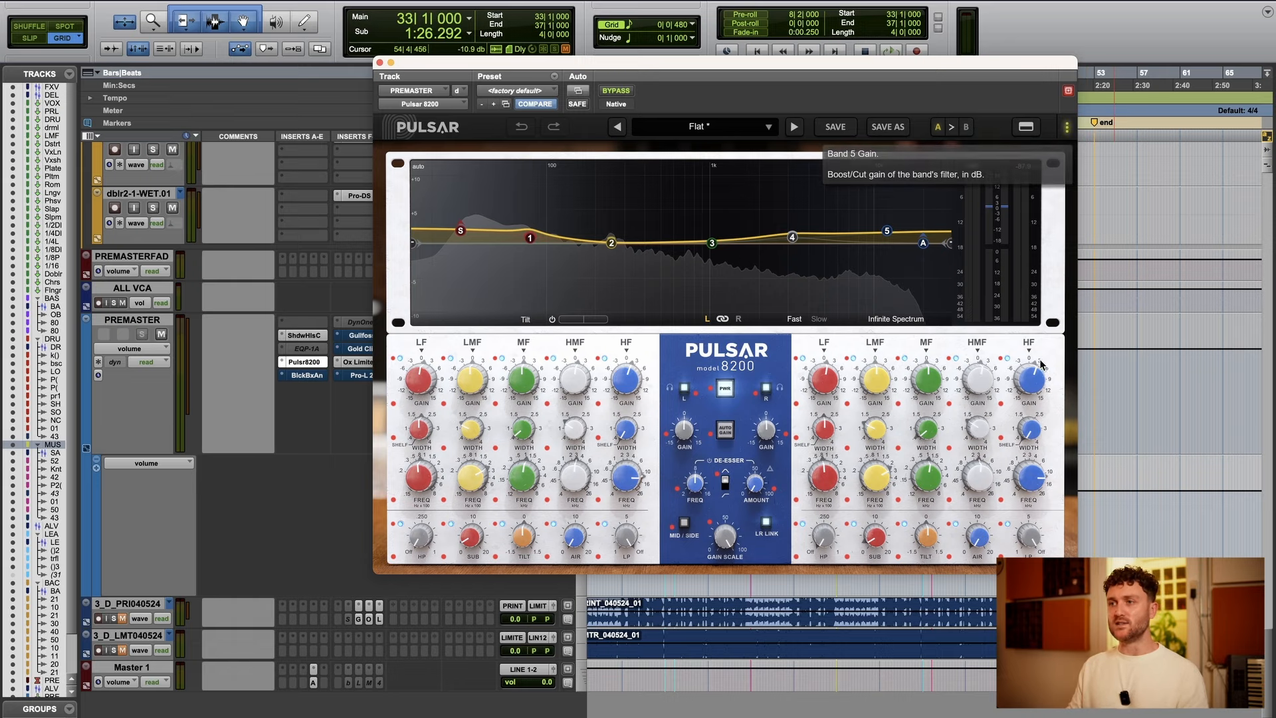
left_click(955, 361)
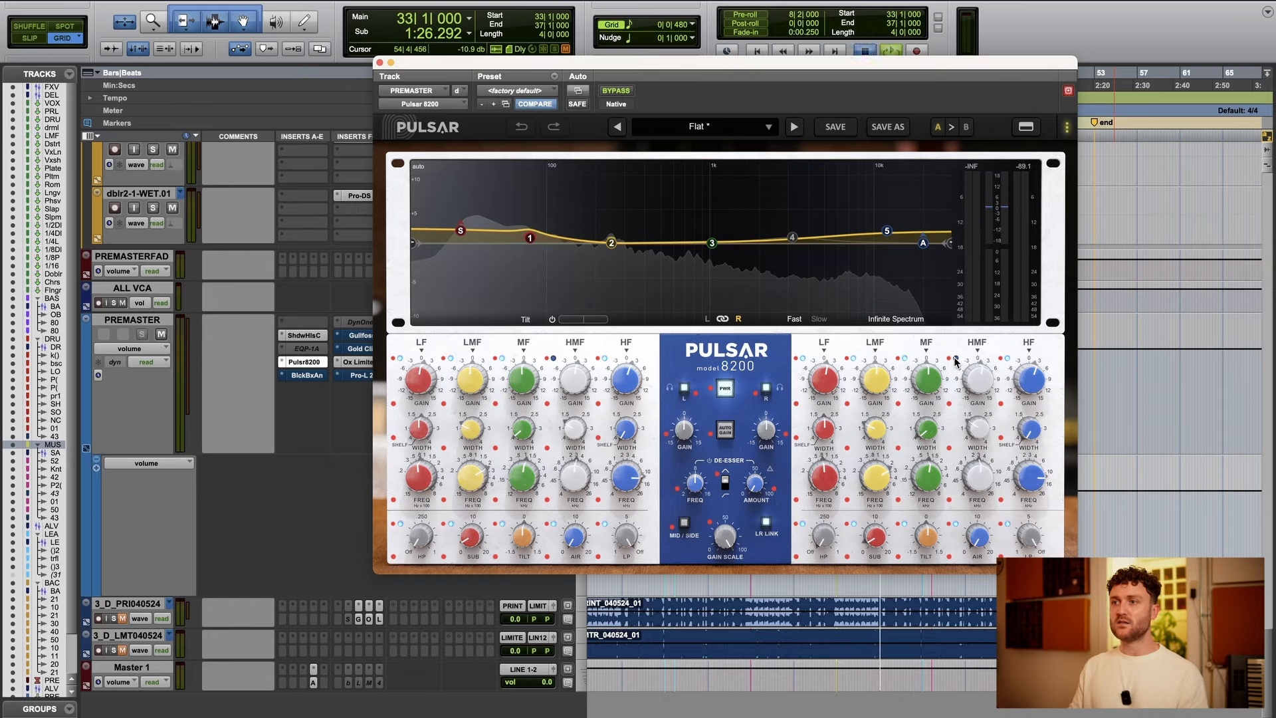
key("space")
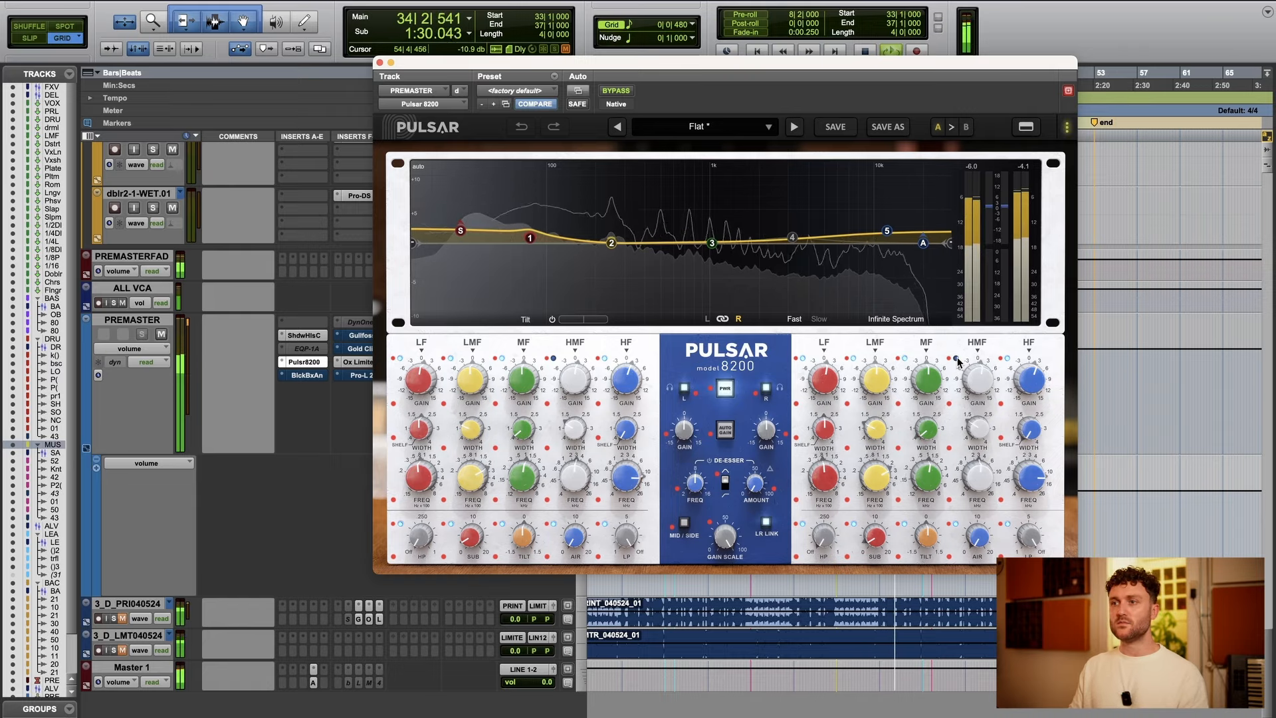
left_click(956, 361)
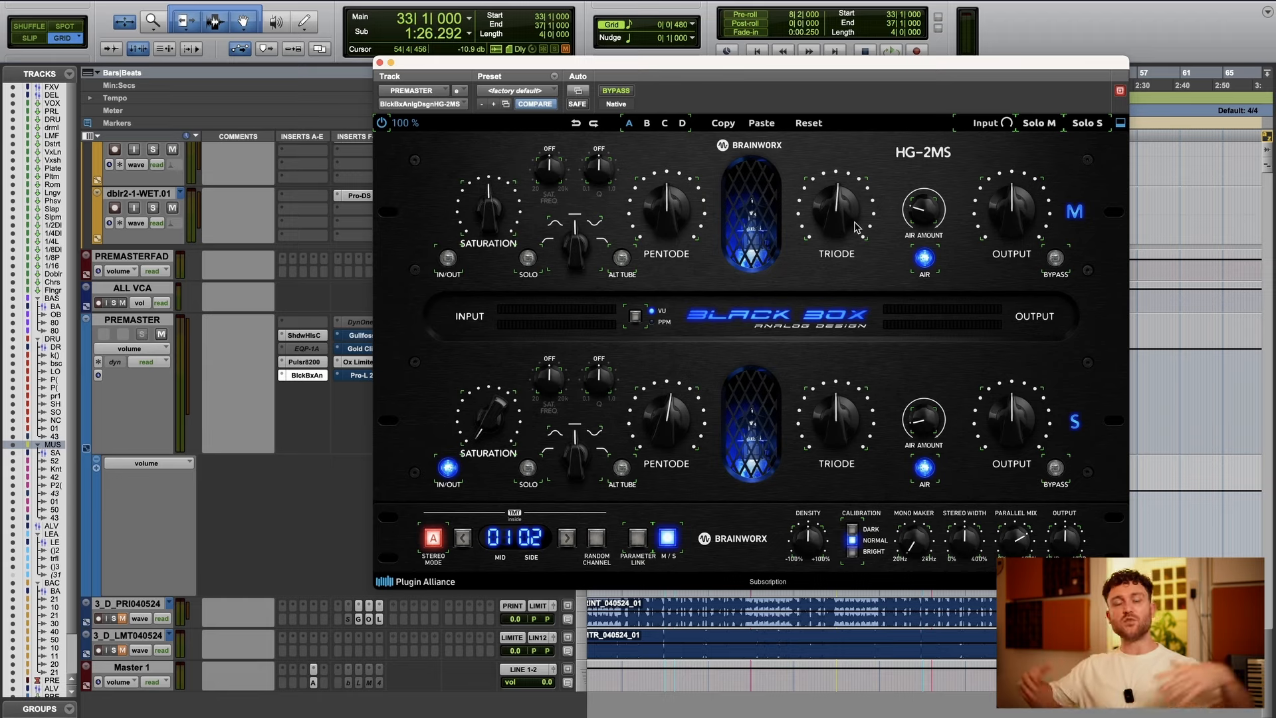
- Play the loop and compare the Black Box HG-2MS bypassed and active, first the whole plug-in and then only its side channel
key("space")
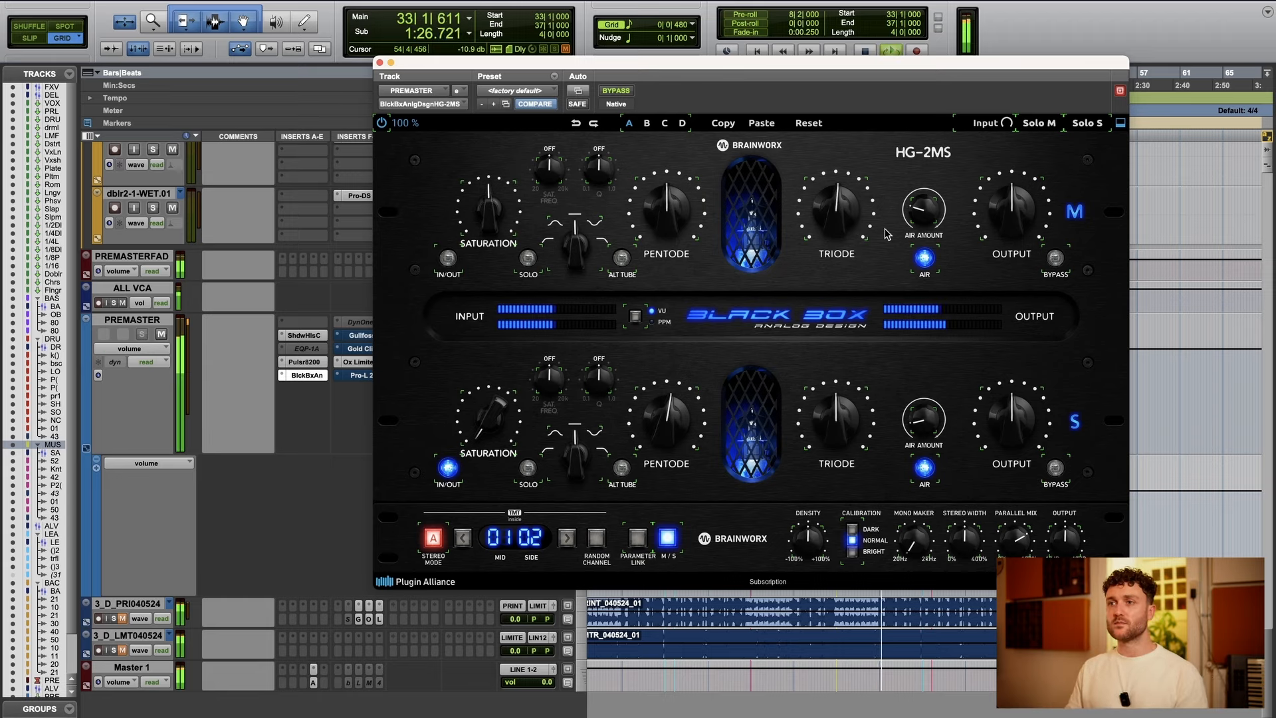
left_click(615, 91)
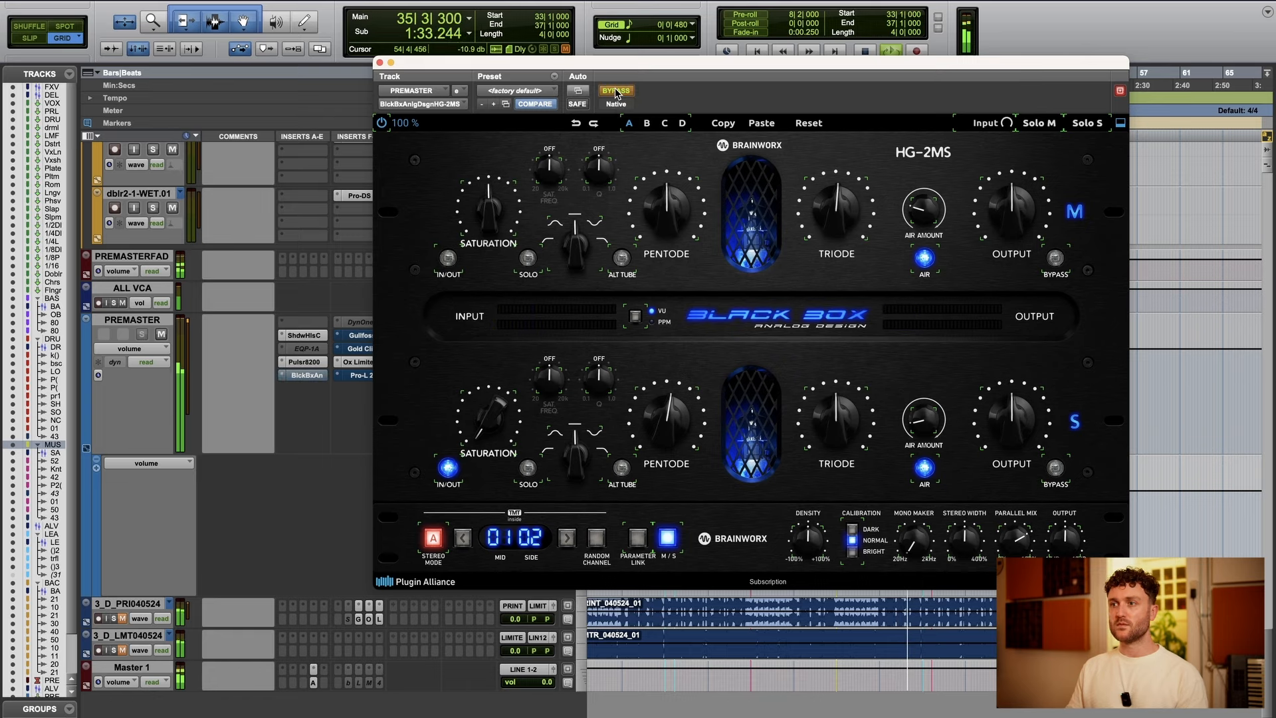
left_click(616, 91)
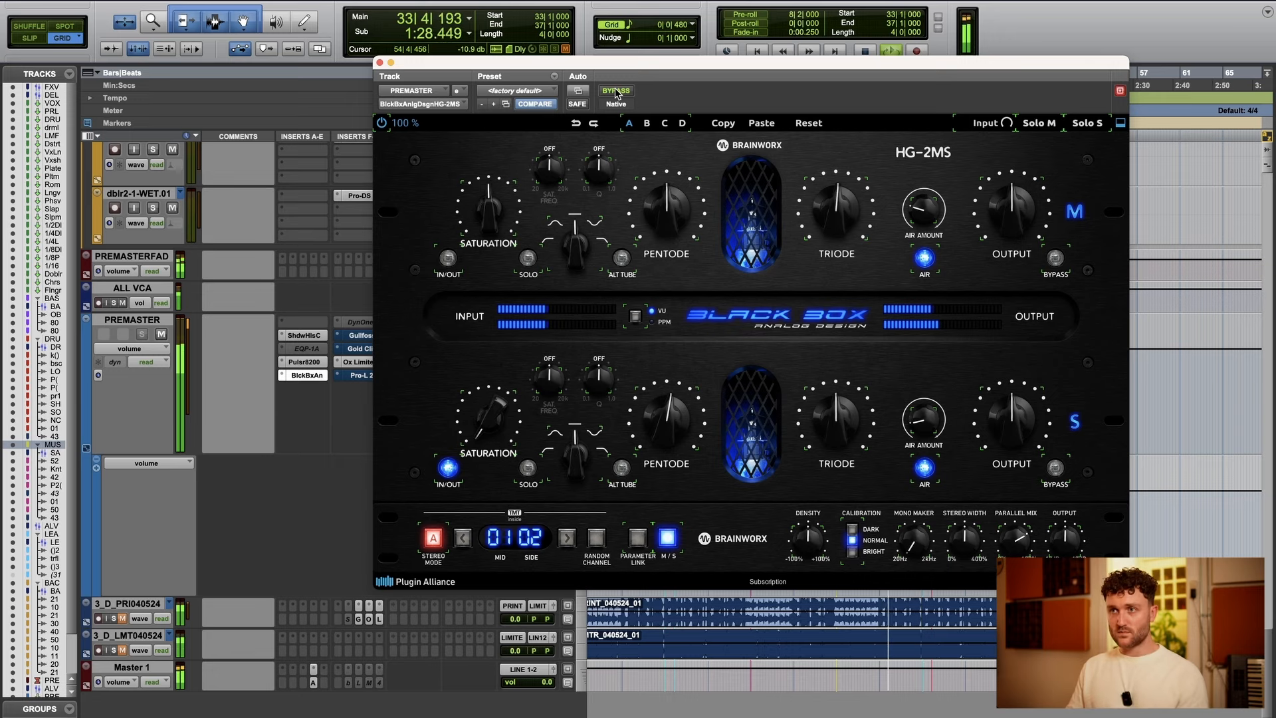
left_click(616, 92)
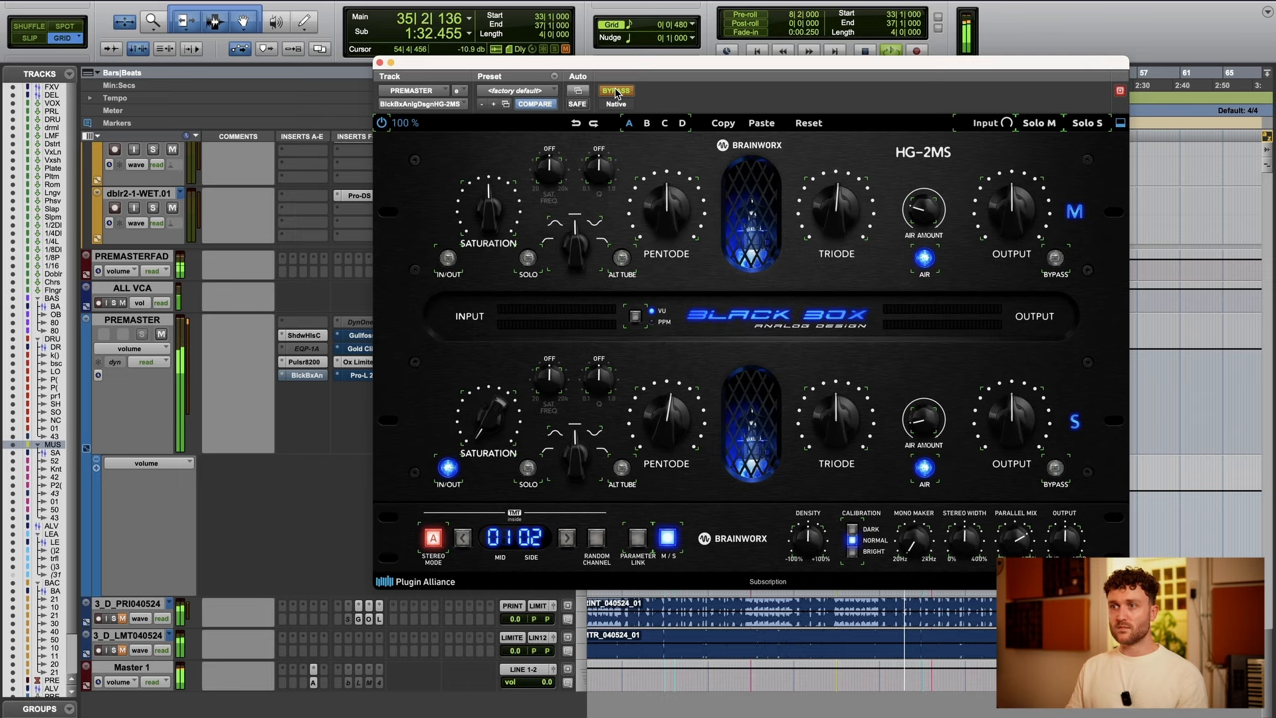
left_click(616, 92)
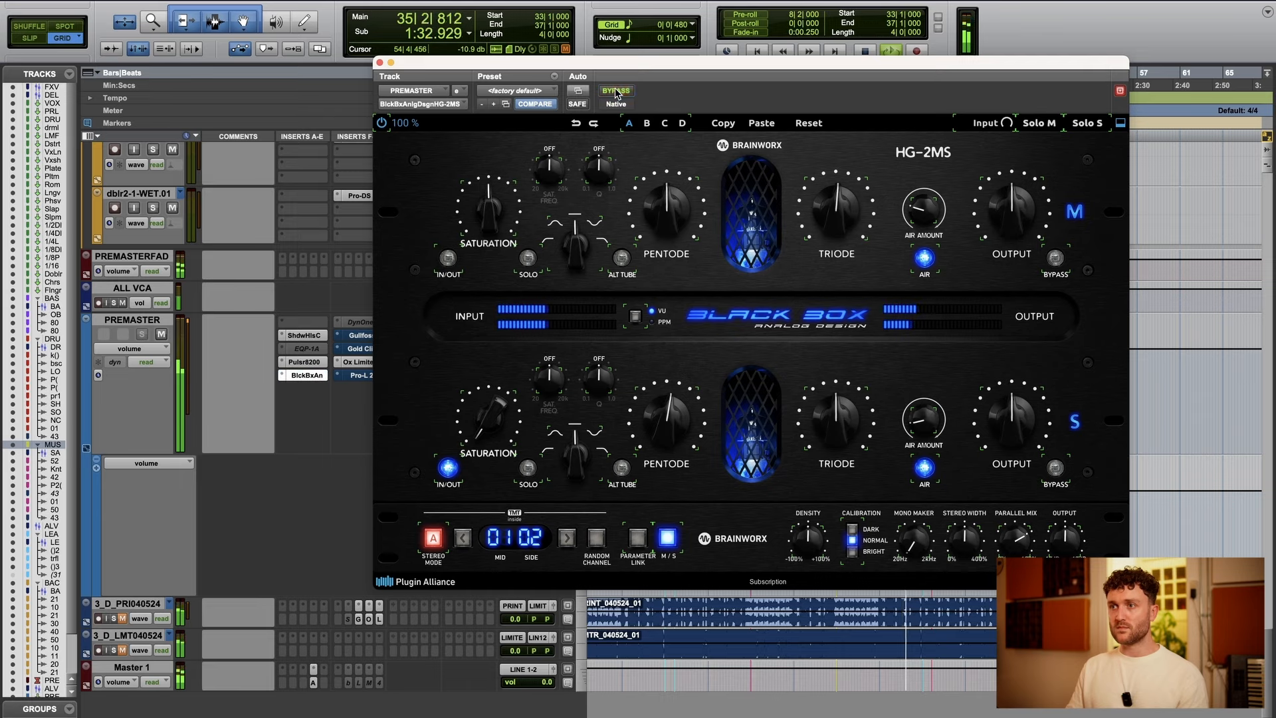
left_click(1057, 469)
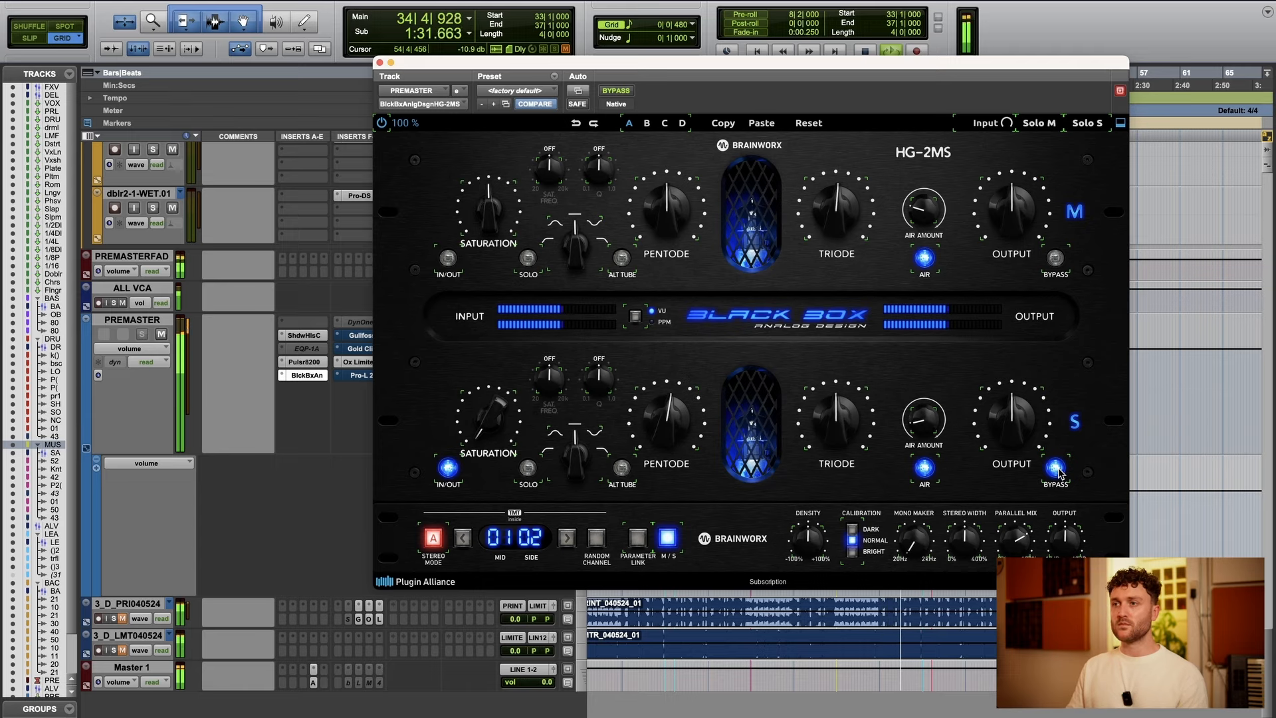
left_click(1058, 469)
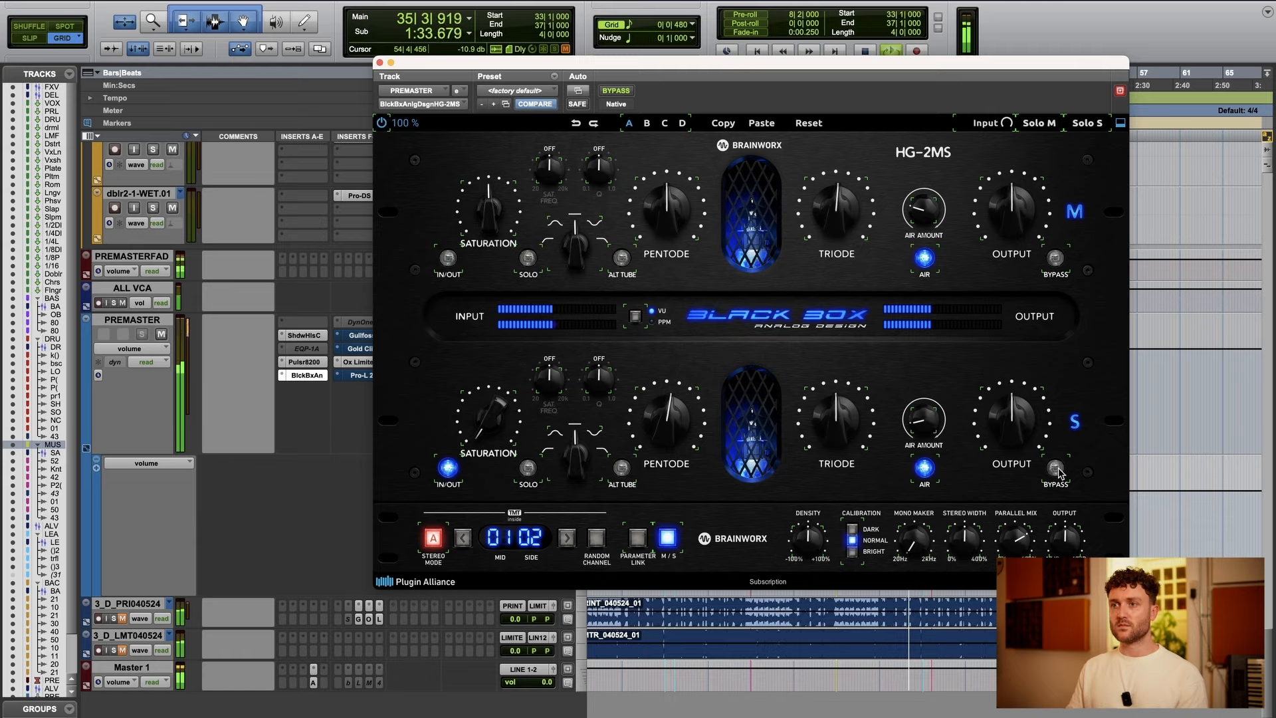
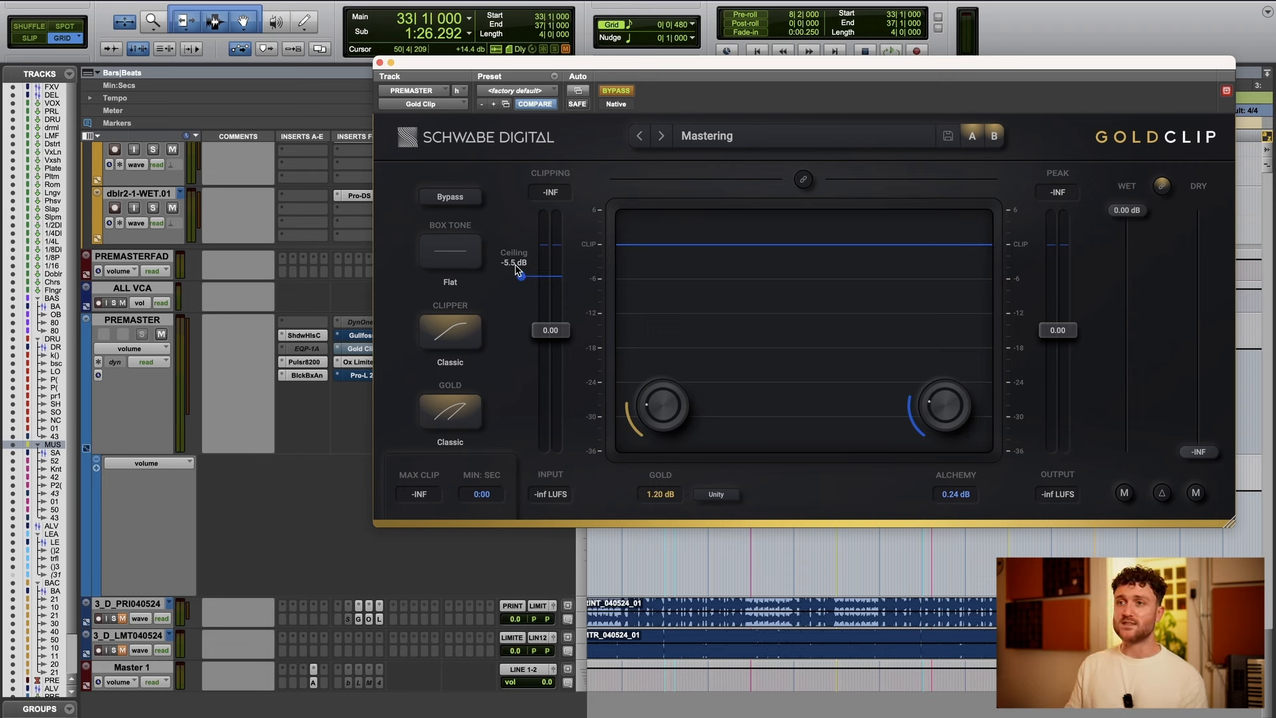
- Take Gold Clip on the PREMASTER track out of bypass and compare it bypassed and active during playback
left_click(624, 93)
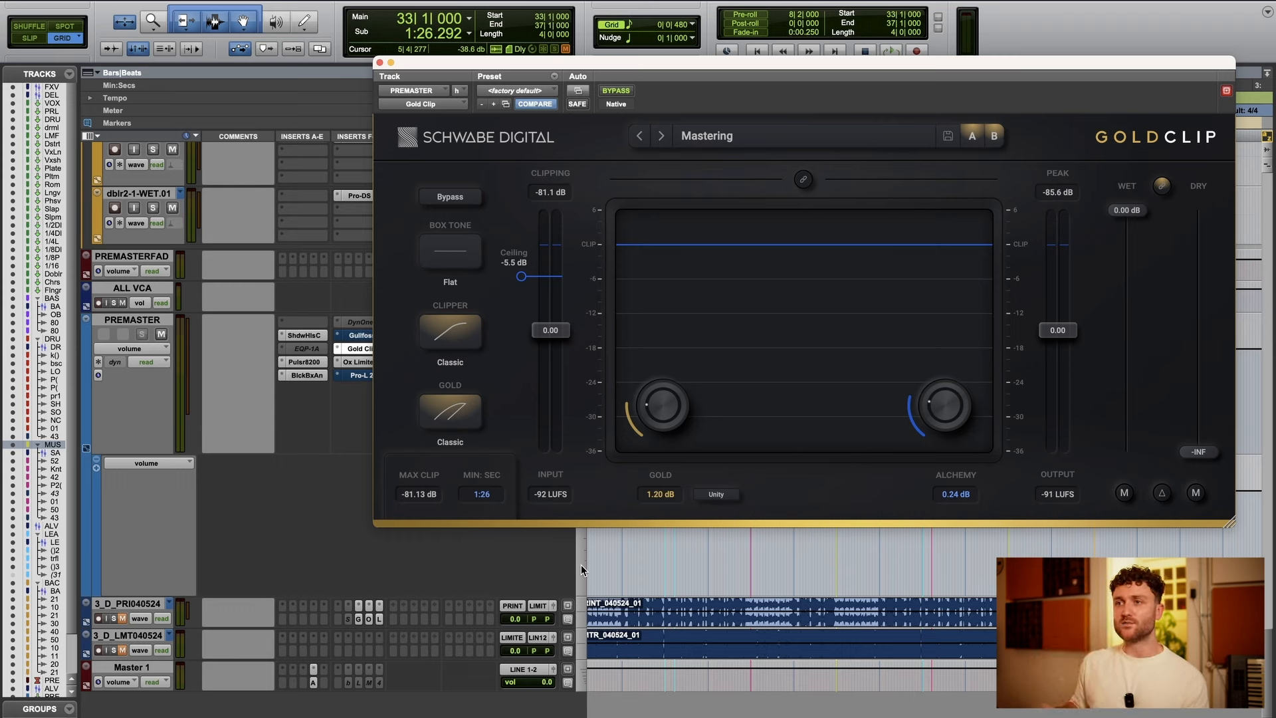
key("space")
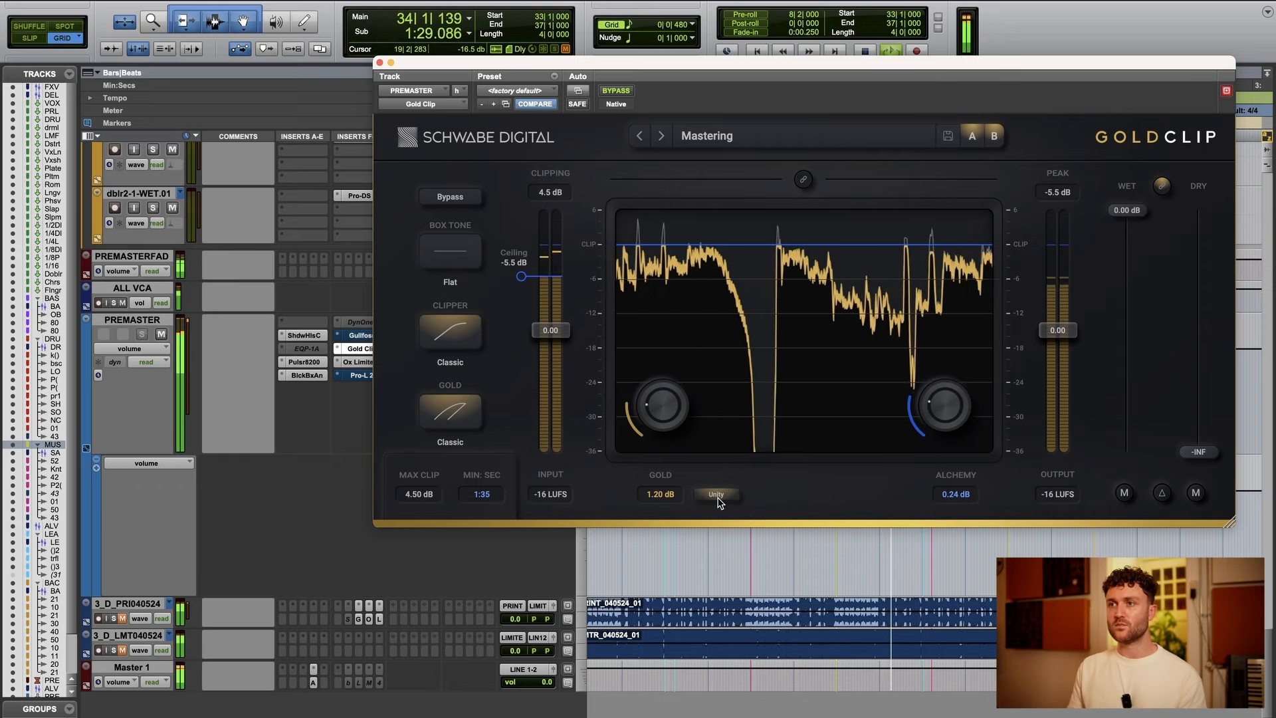
left_click(618, 91)
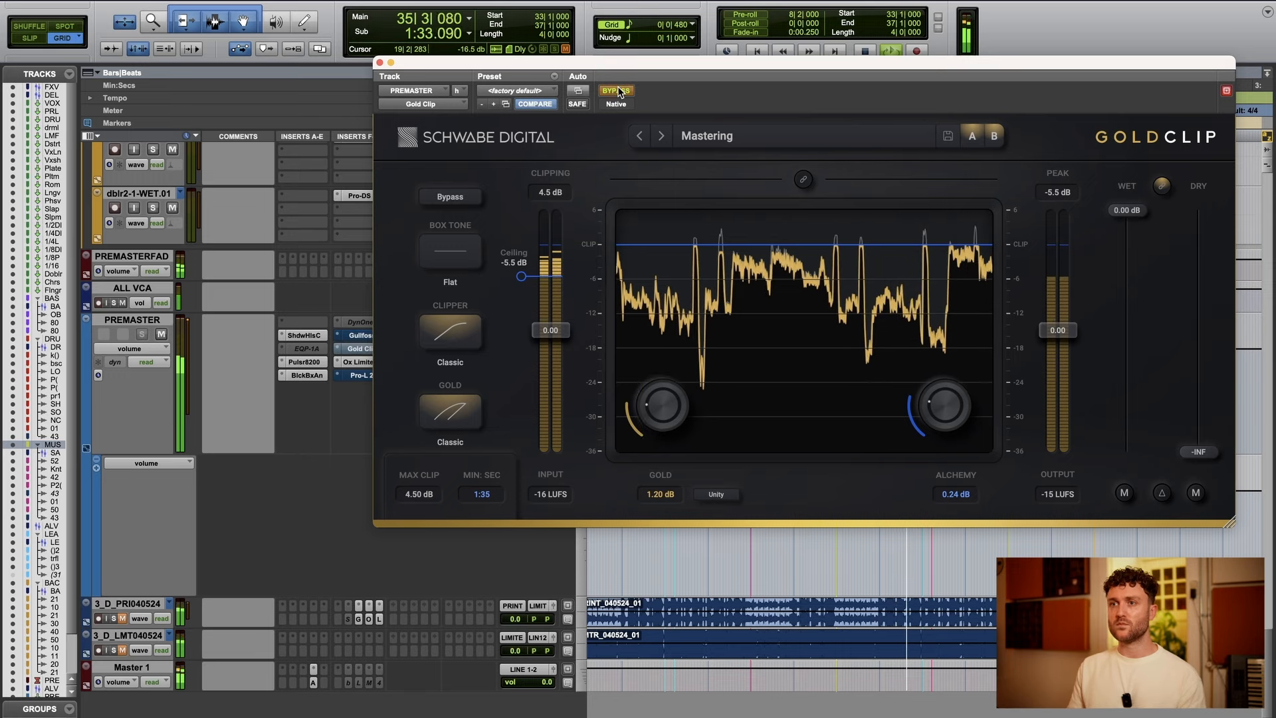
left_click(618, 91)
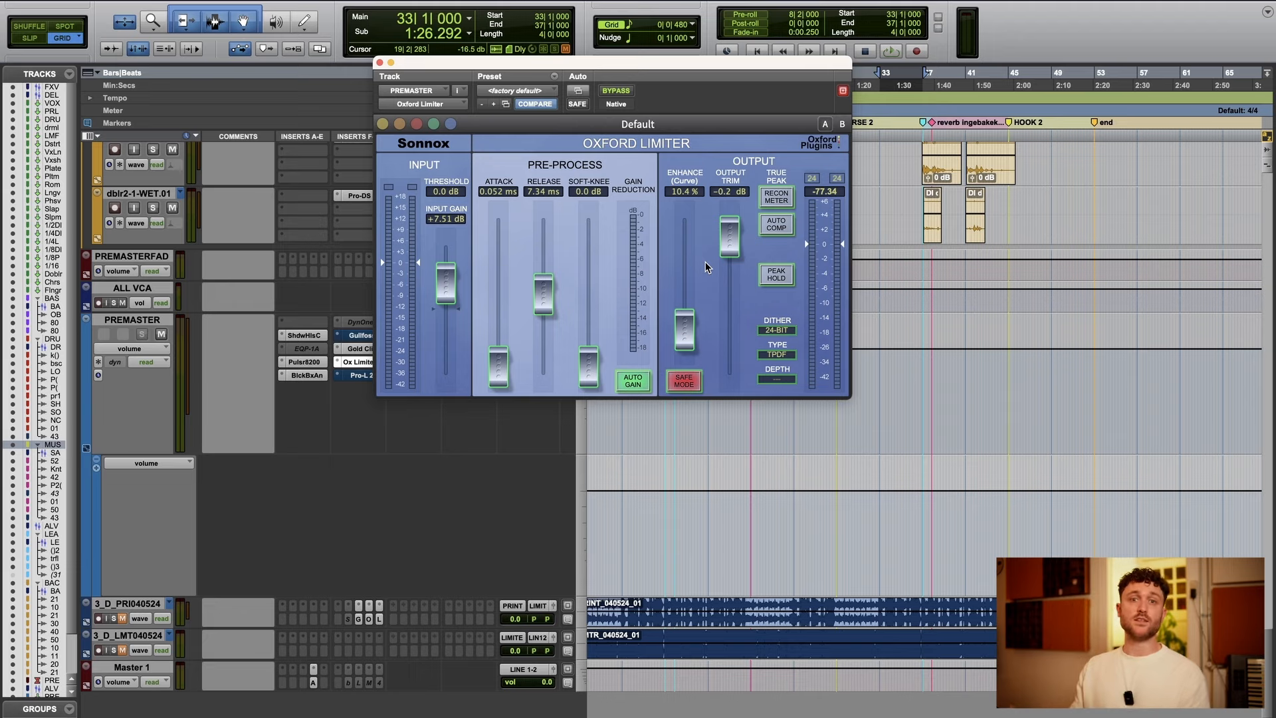
- Move the Oxford Limiter window clear of the insert and send columns and audition the limiter during loop playback
left_click_drag(582, 62, 828, 264)
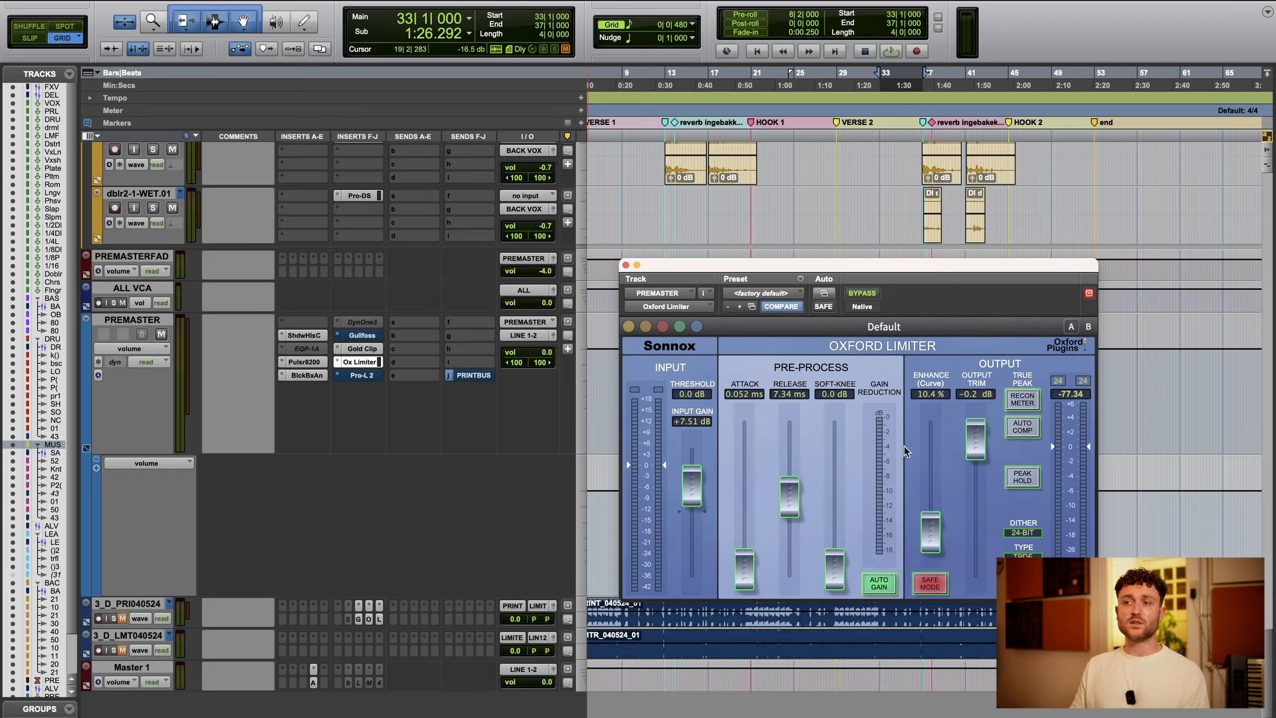
key("space")
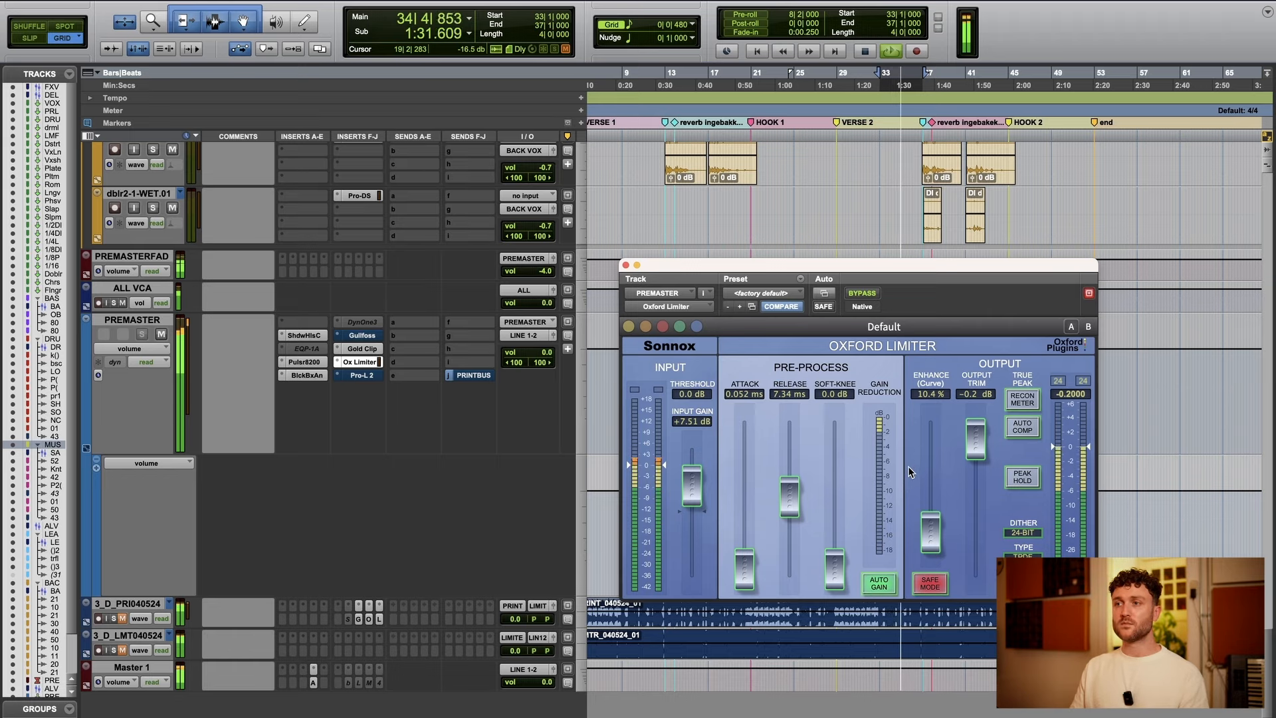
key("space")
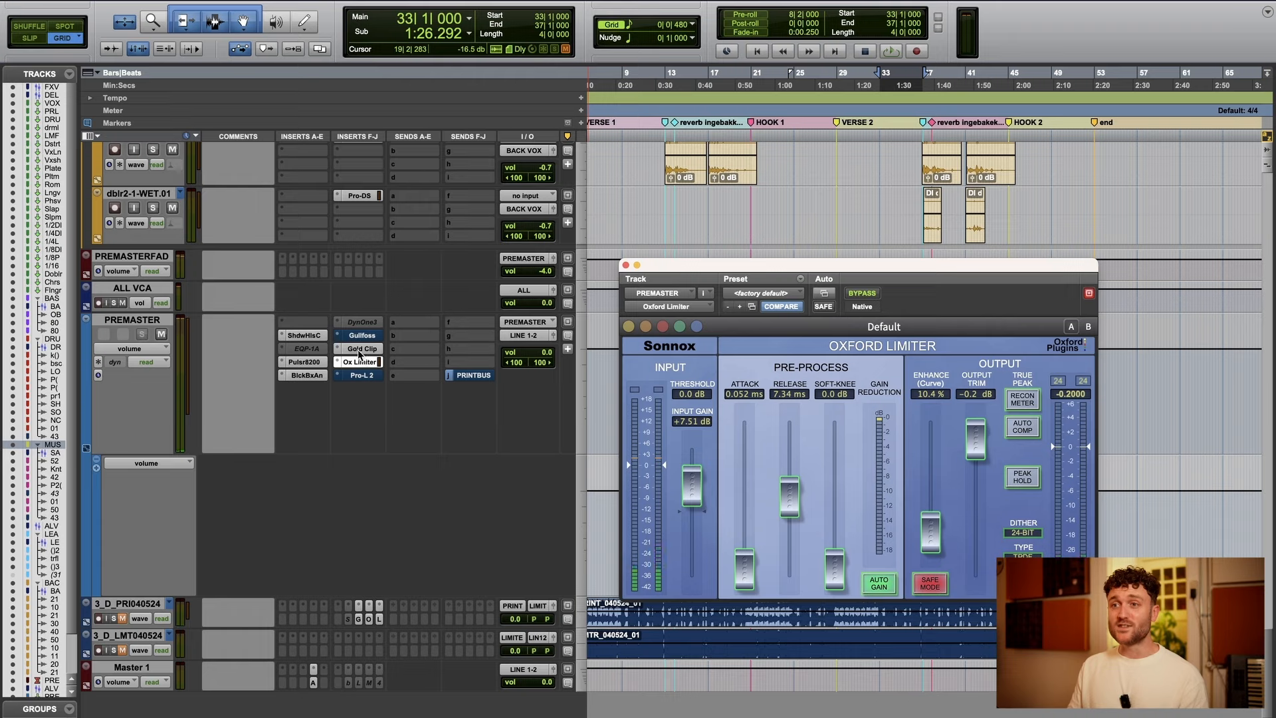
key("space")
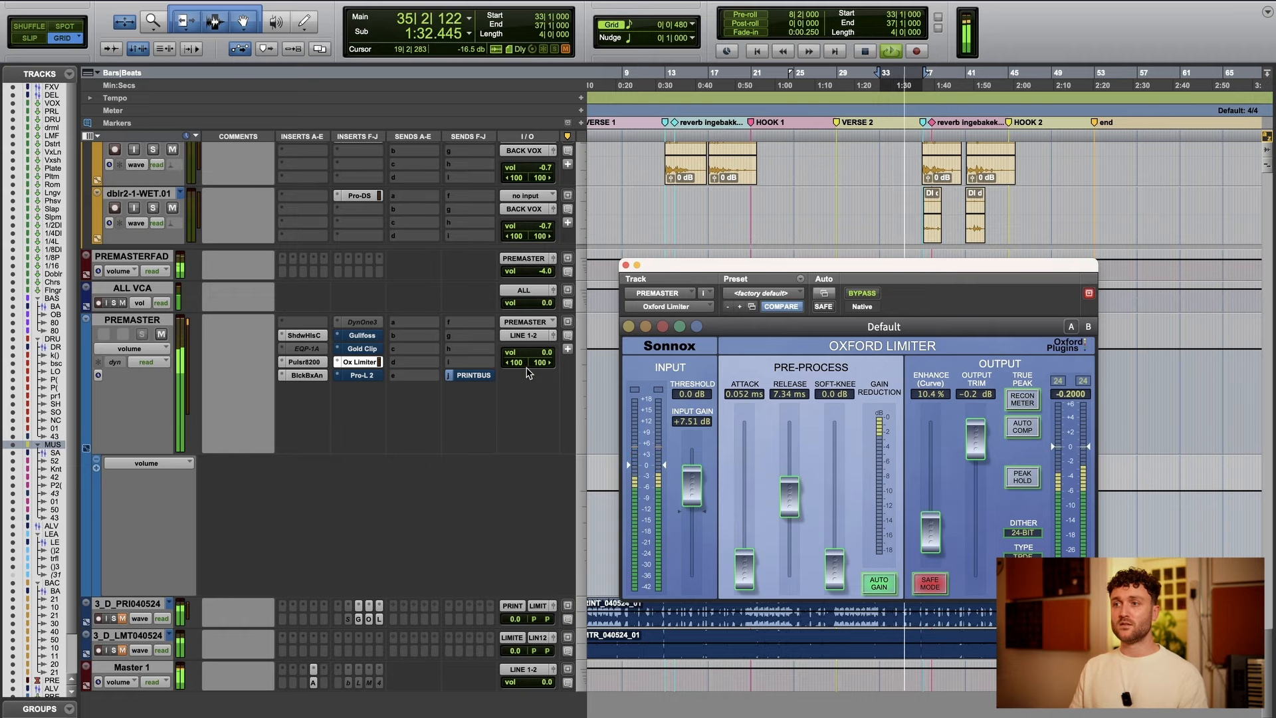
key("space")
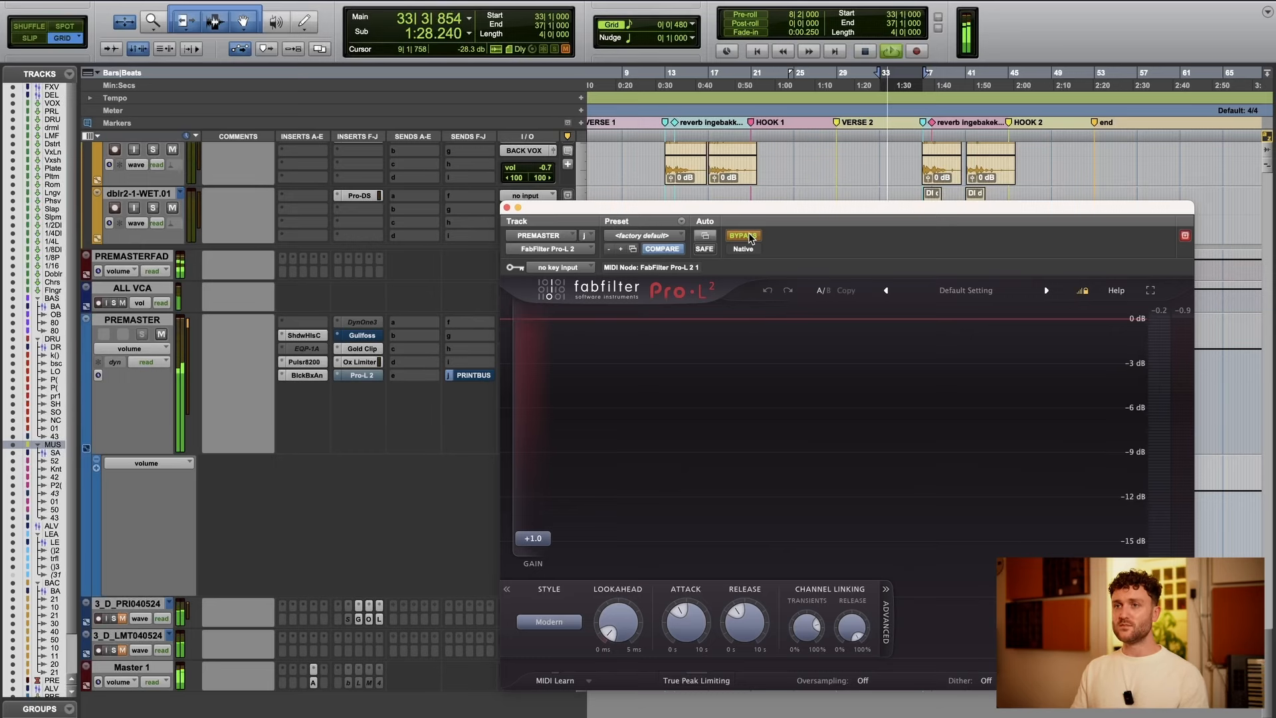
- Compare FabFilter Pro-L 2 on the PREMASTER track active and bypassed during playback, leave it active and close its window
left_click(751, 239)
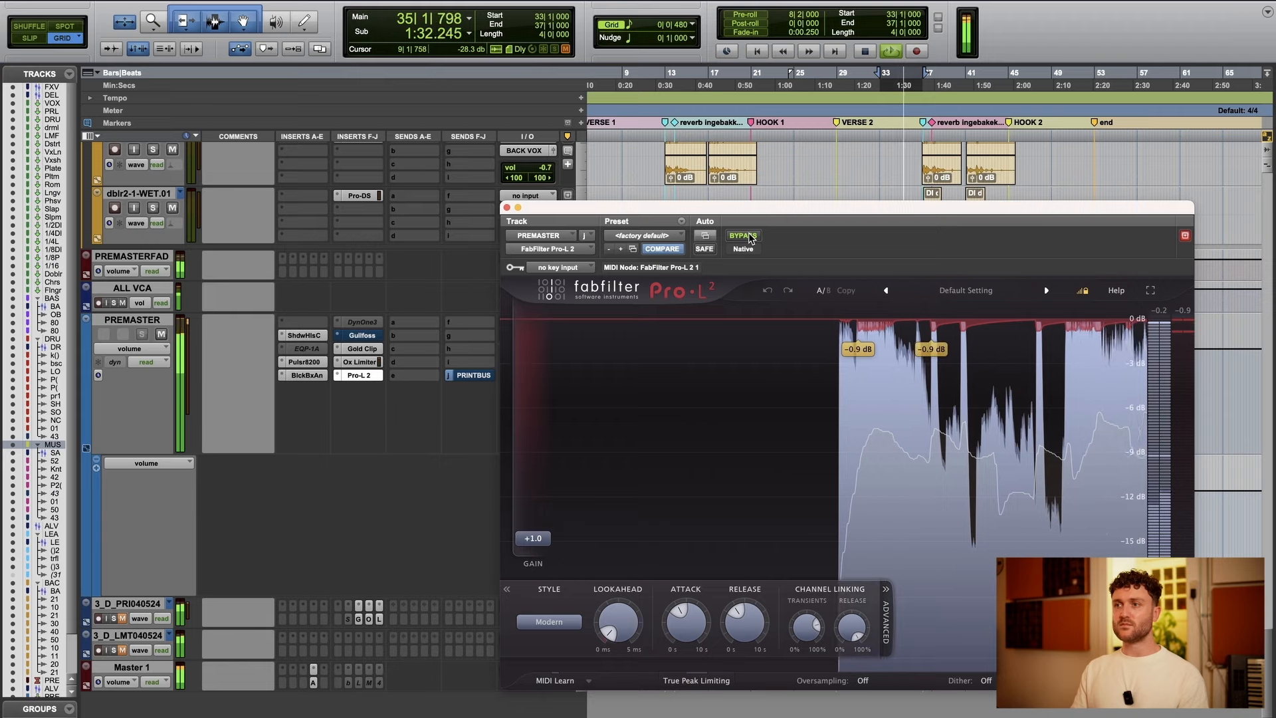
left_click(751, 239)
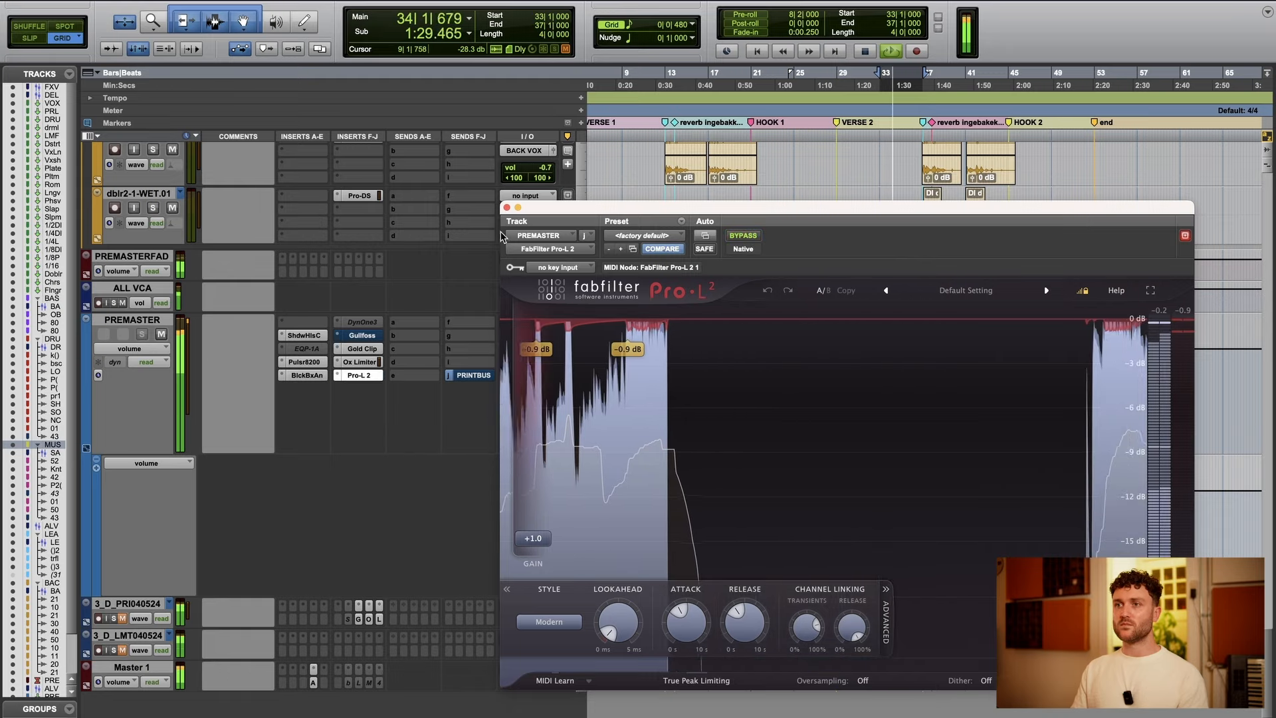
key("space")
left_click(507, 207)
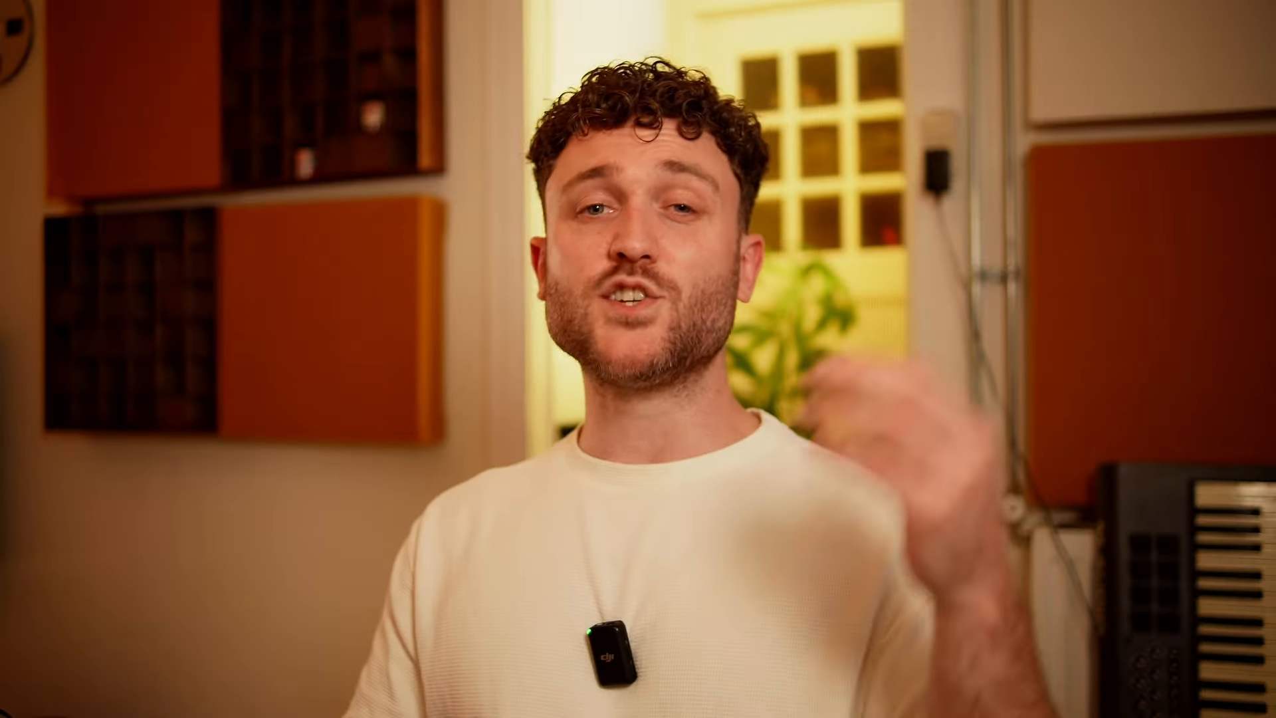